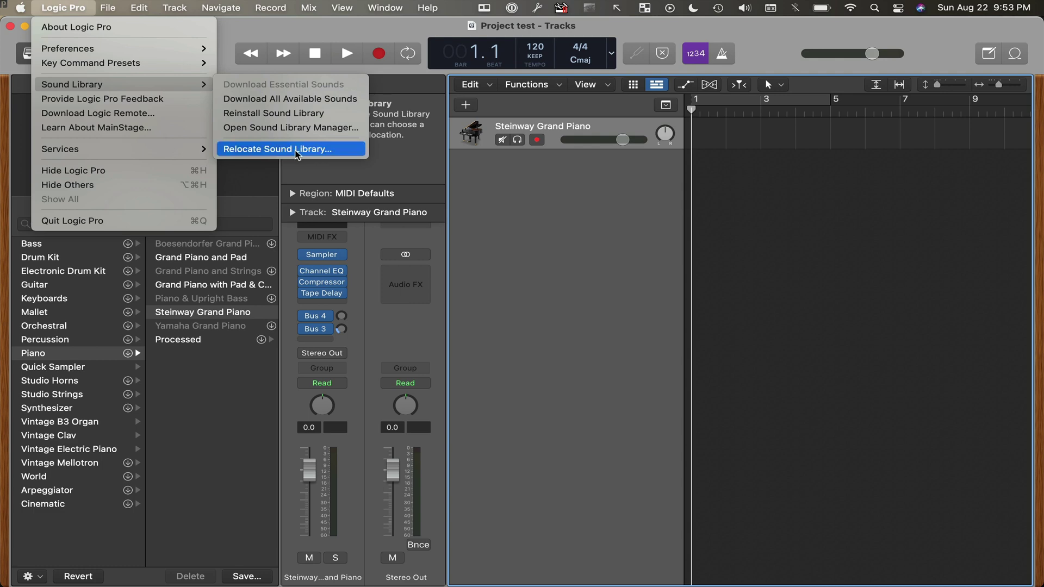
Cancel the Sound Library relocation and move the Audio drive's Library folder to the Trash
click(297, 149)
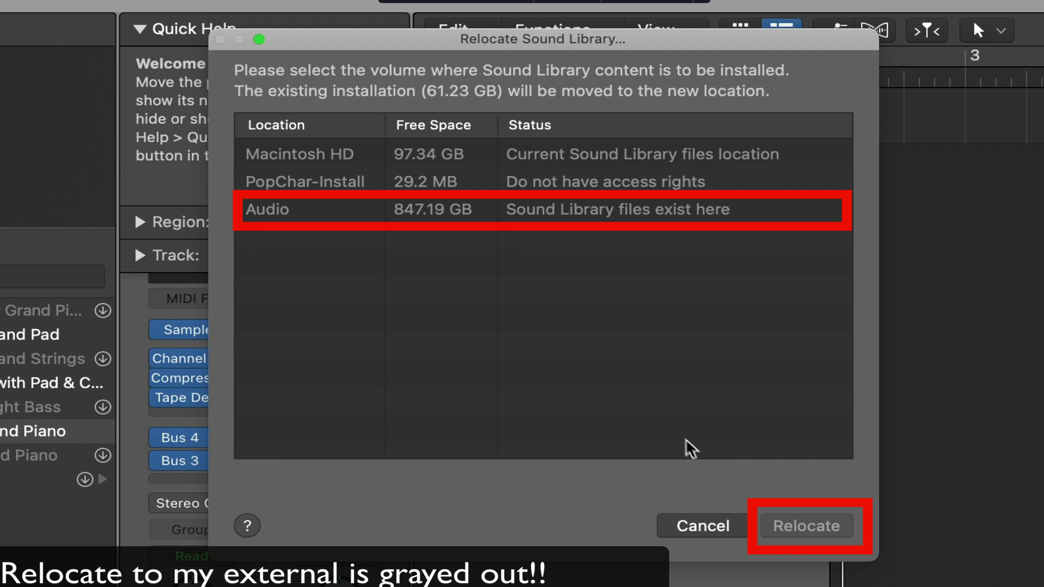
click(702, 526)
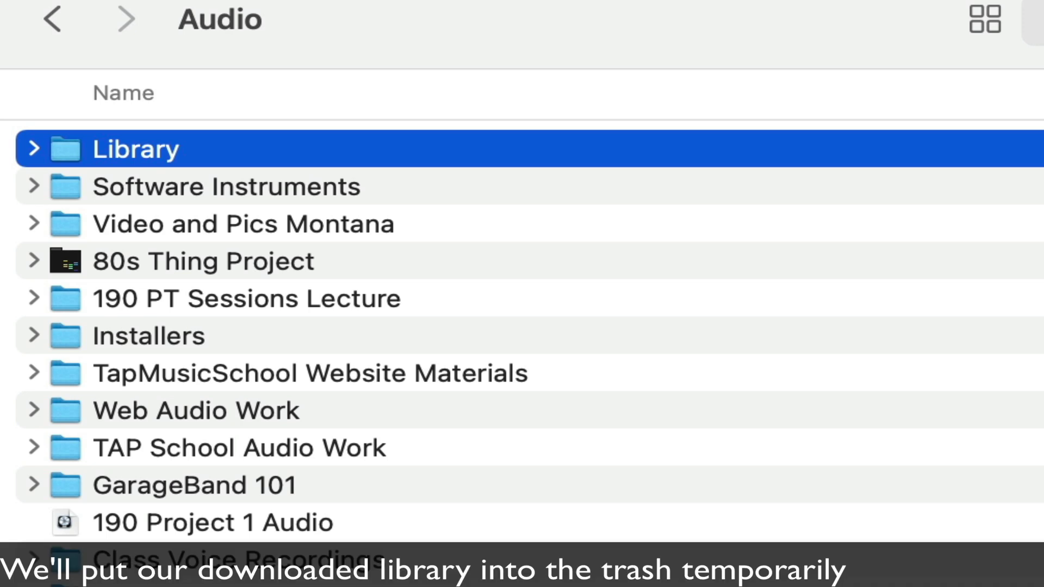
click(177, 187)
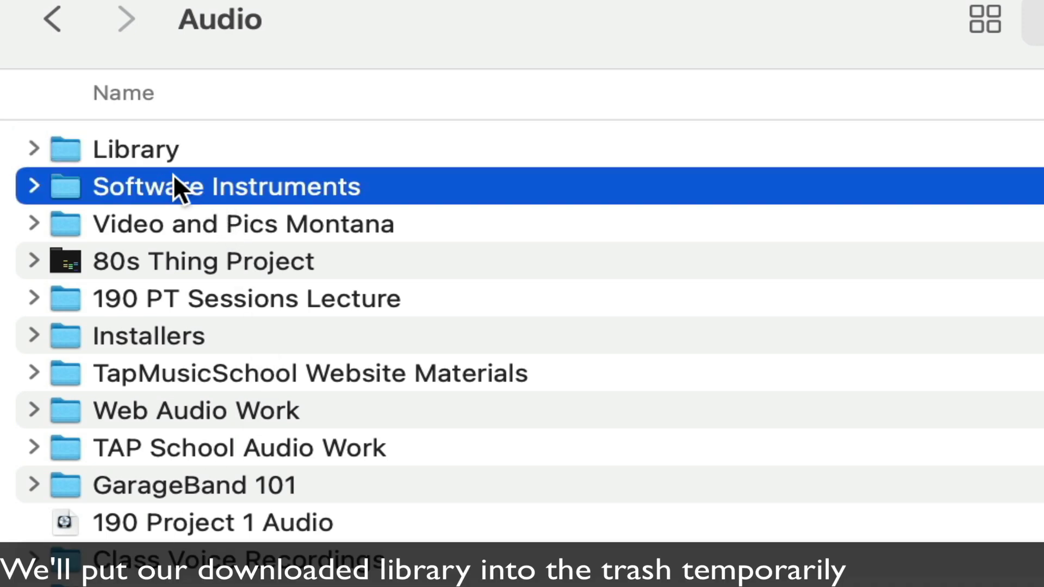
click(135, 146)
right_click(135, 145)
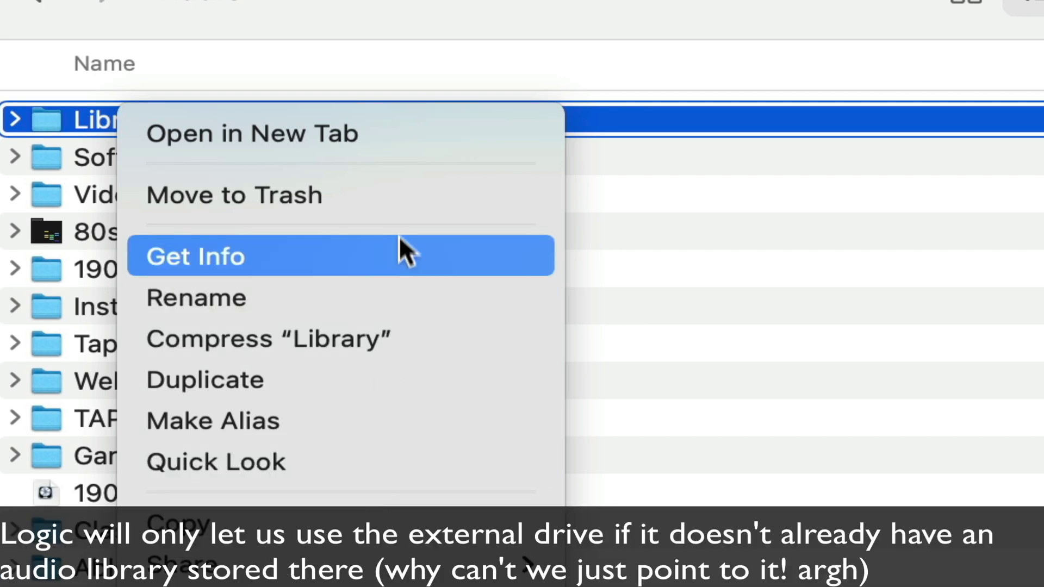
click(396, 204)
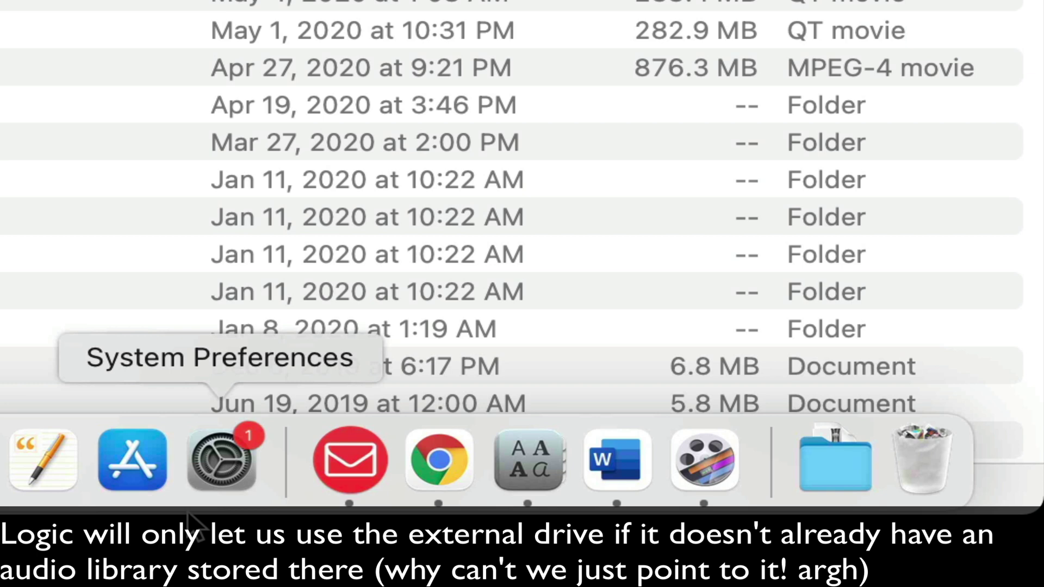
Confirm the Library folder sits in the Trash and relaunch Logic Pro
click(921, 460)
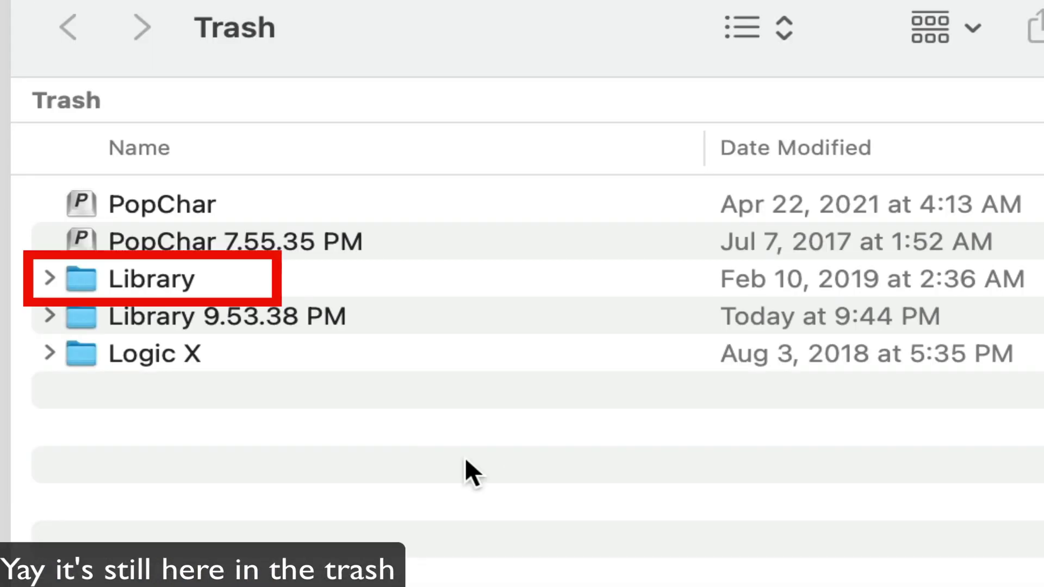
click(309, 277)
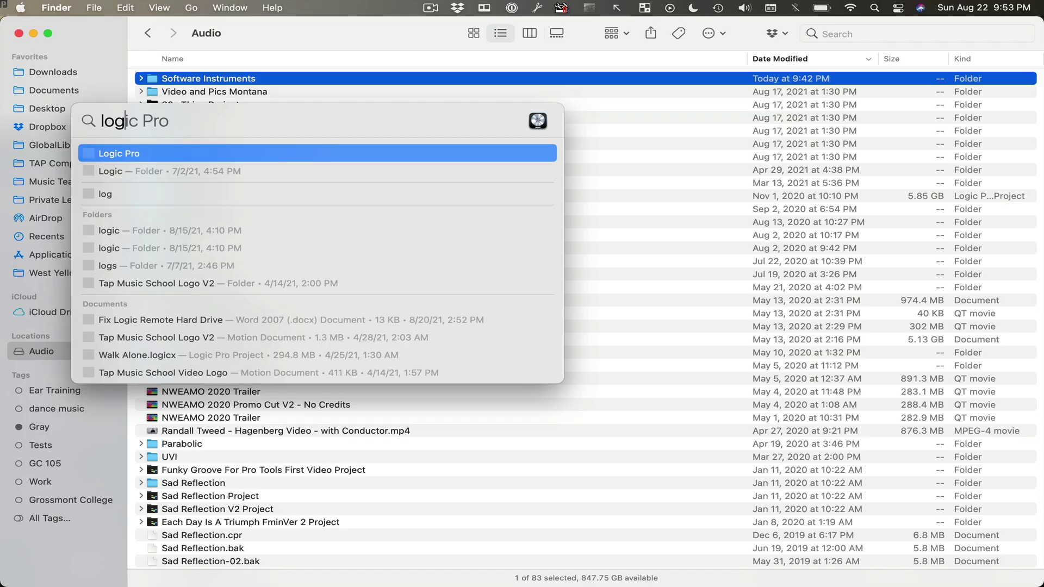
key(Return)
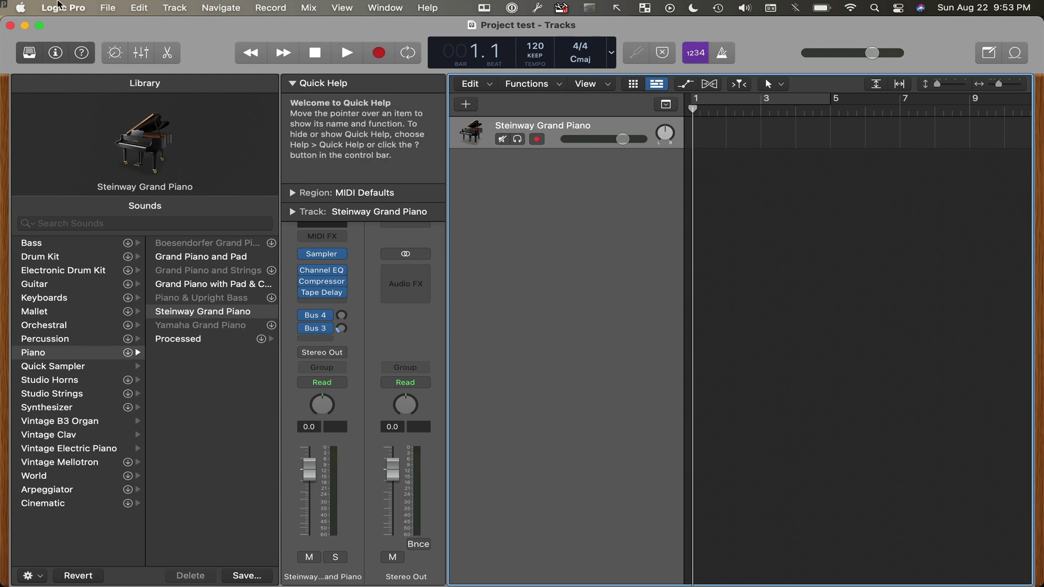
Relocate the Sound Library to the Audio drive, authorizing the helper with the admin password
click(60, 6)
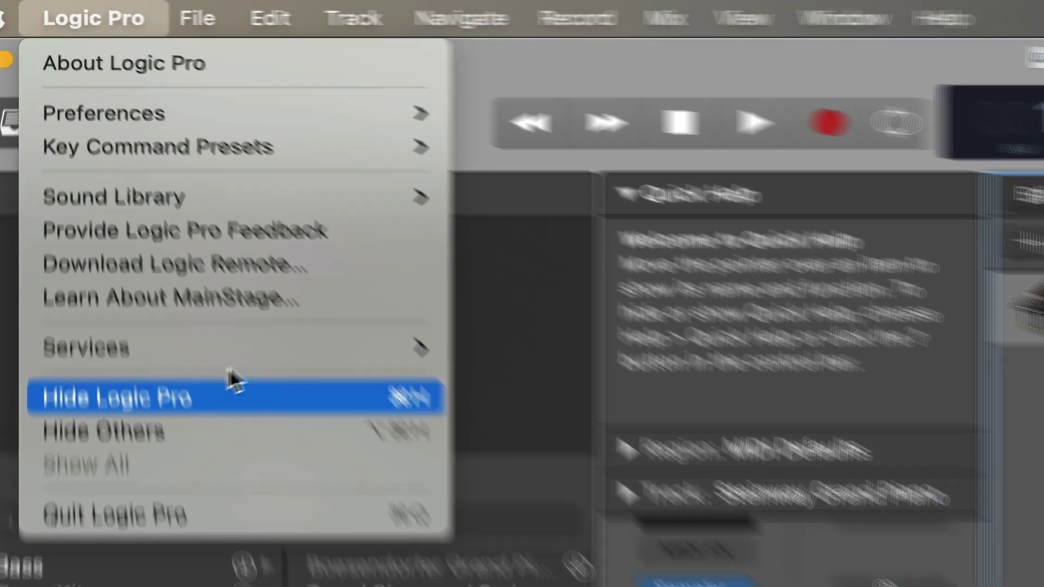
mouse_move(269, 206)
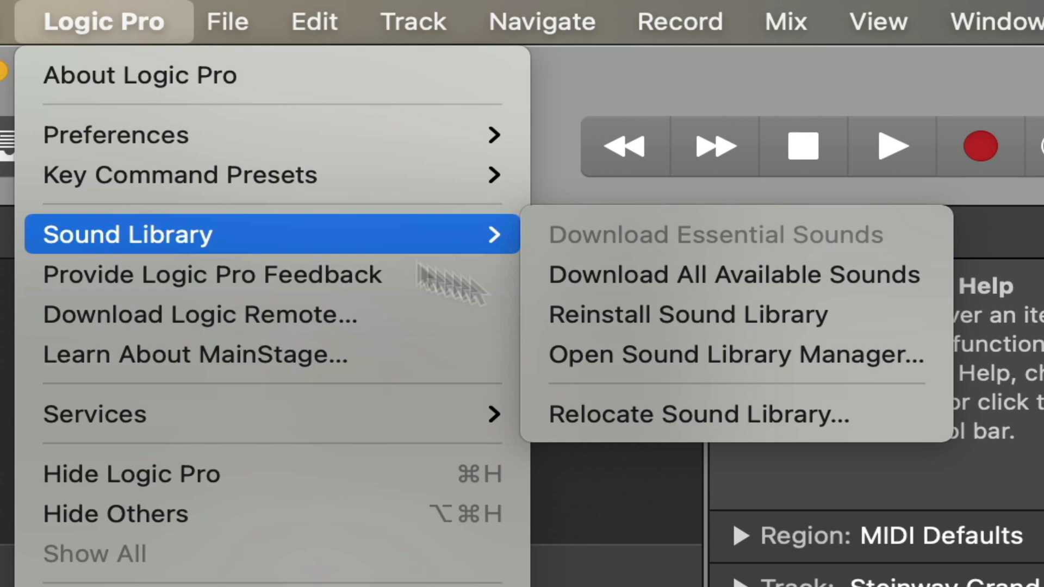
click(528, 343)
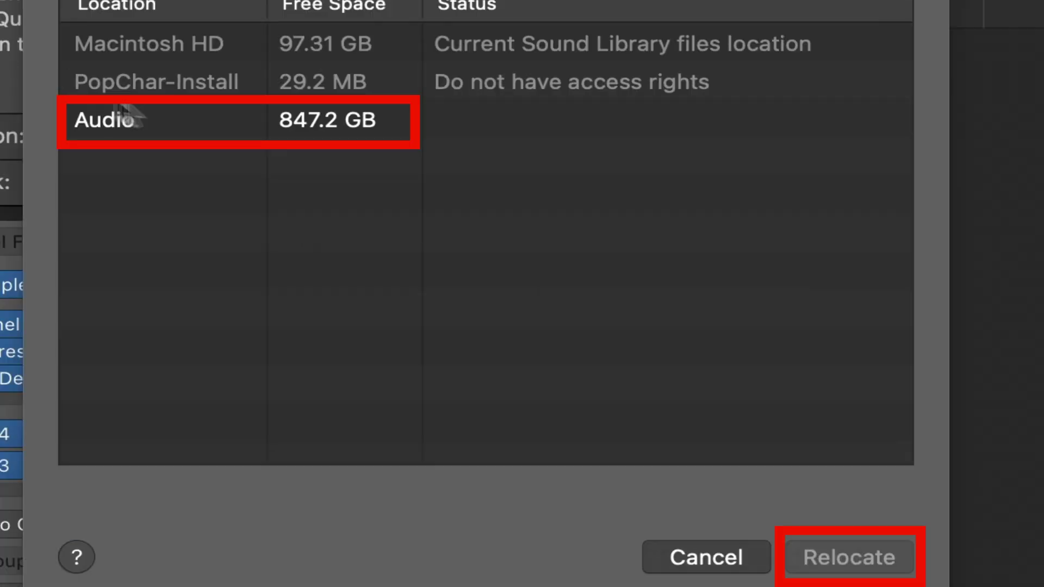
click(261, 116)
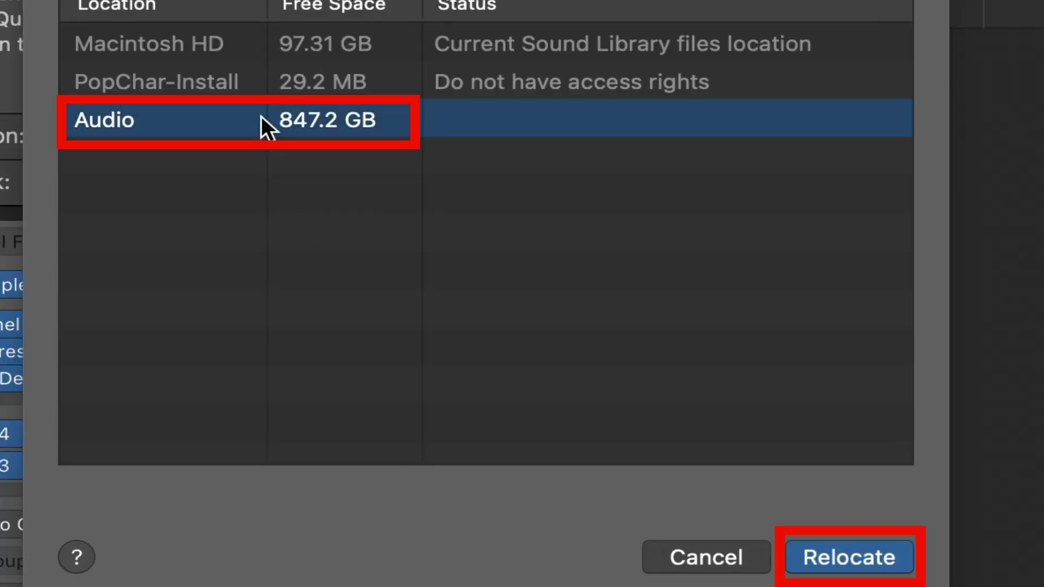
click(837, 546)
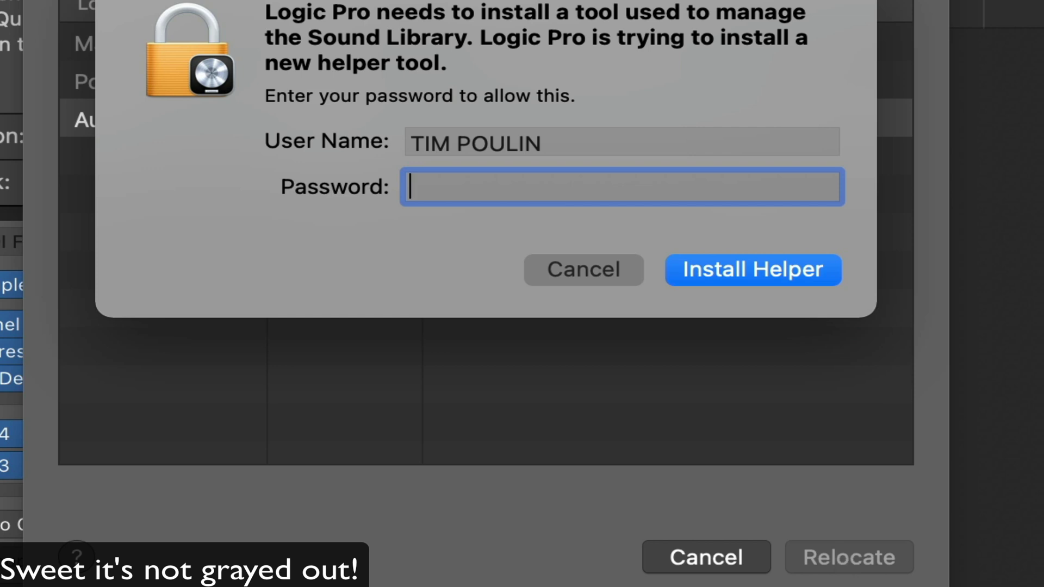
text(*******)
key(Return)
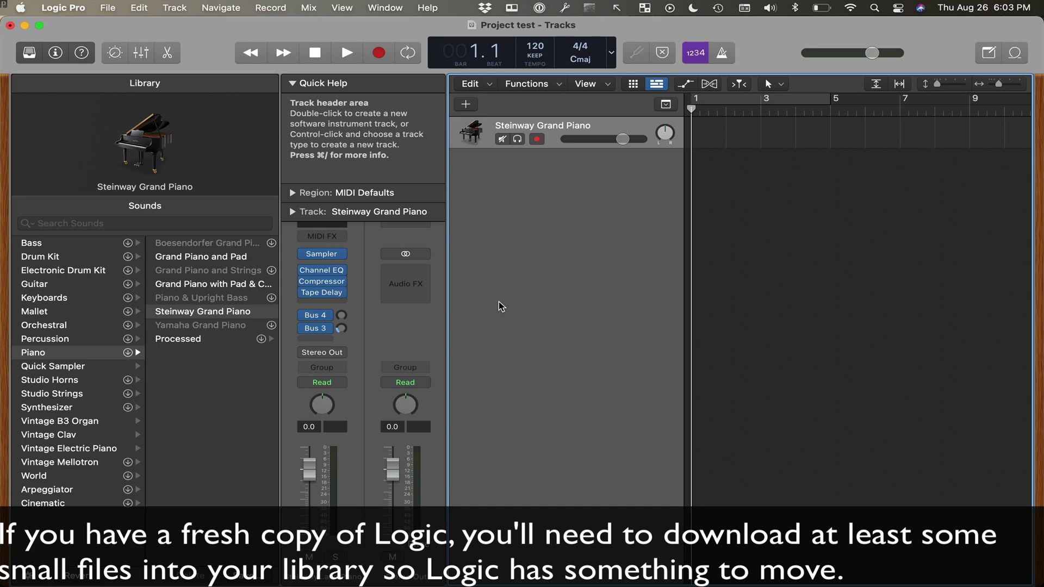
click(82, 8)
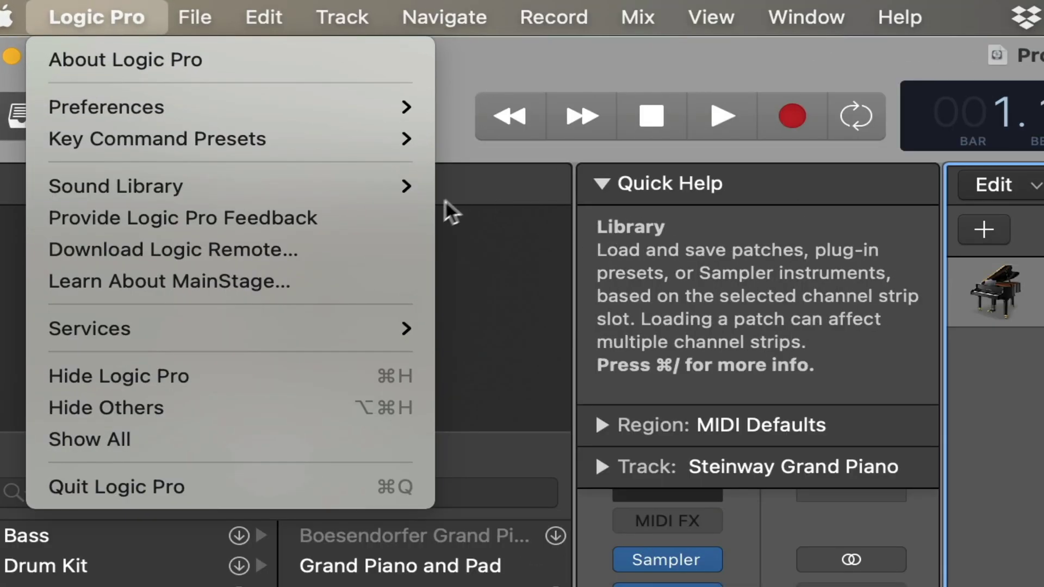
mouse_move(278, 120)
click(597, 286)
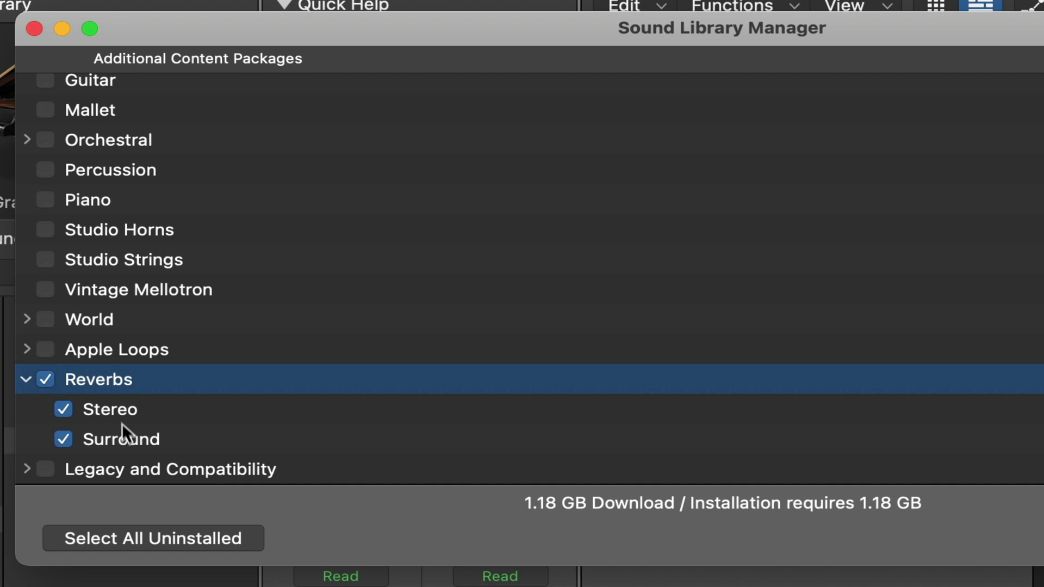
scroll(119, 407, up, 5)
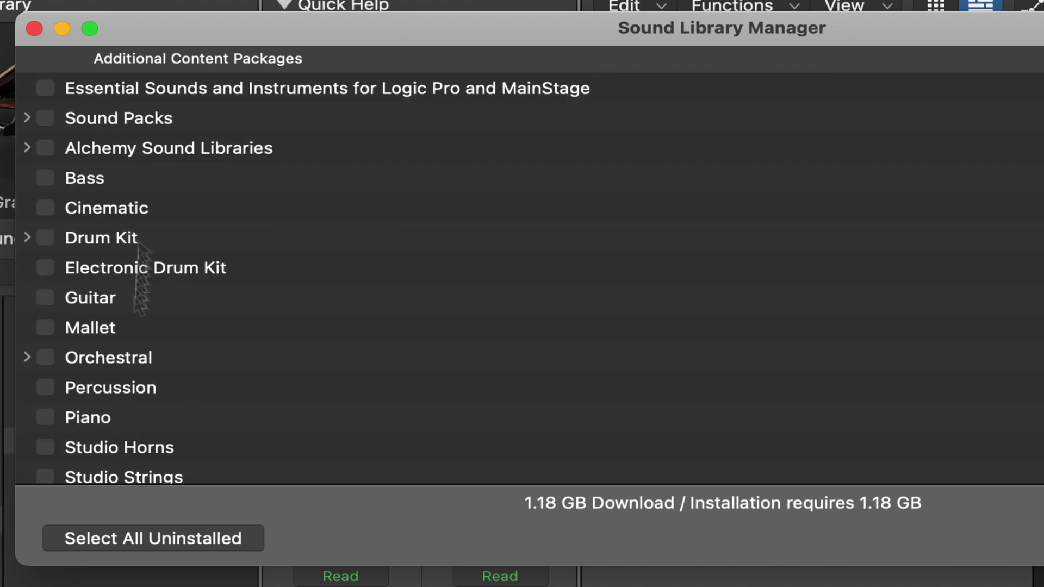
click(110, 89)
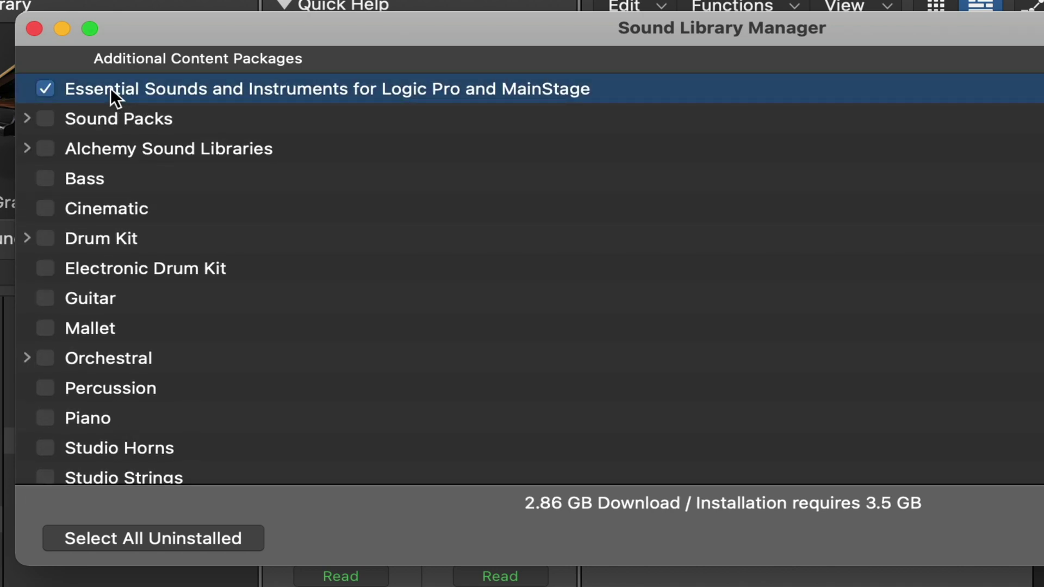
click(109, 87)
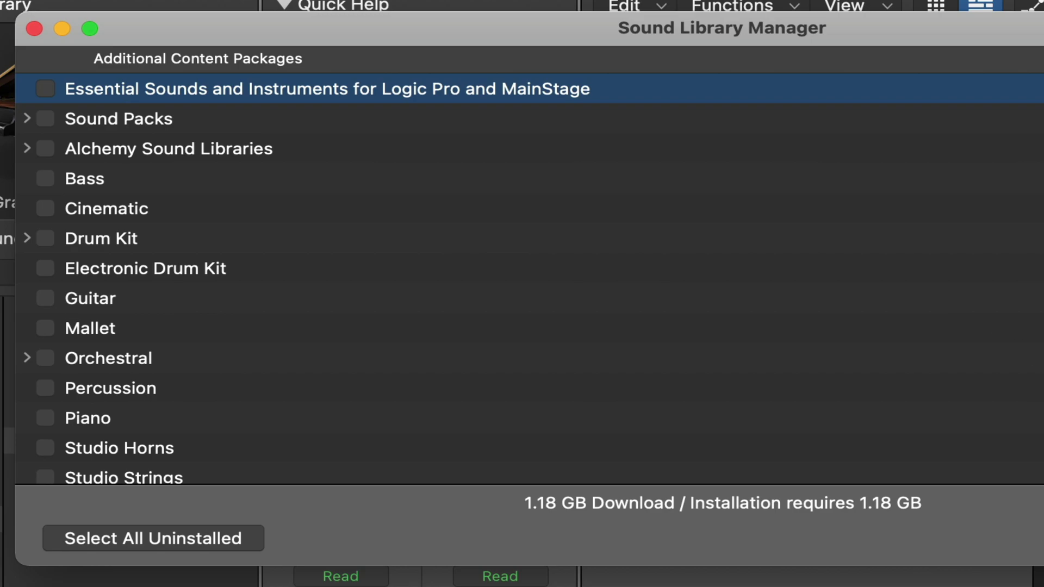
key(Escape)
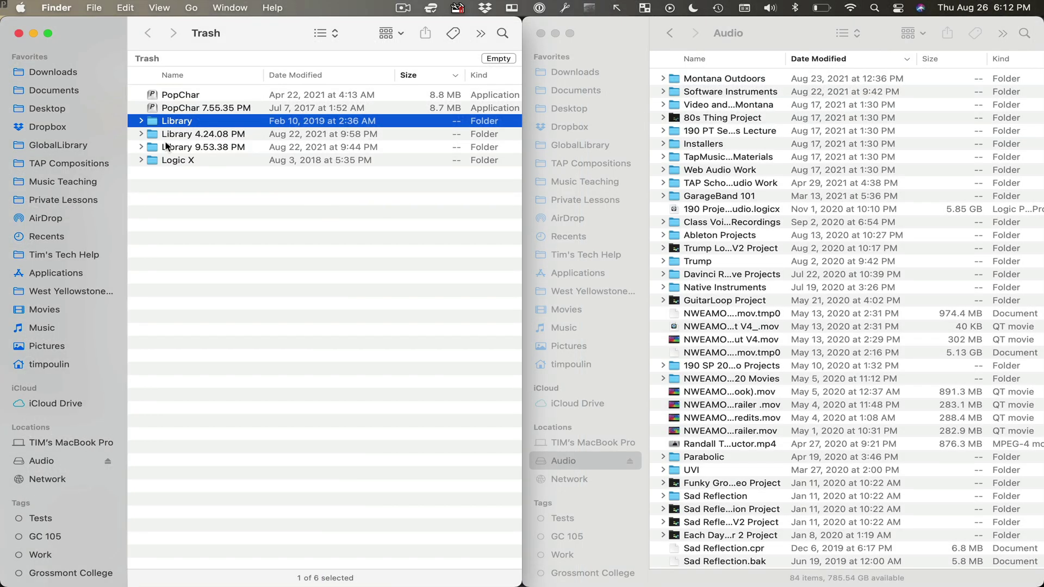
Select the Library folder in the Trash, then bring the Audio drive window forward
click(157, 136)
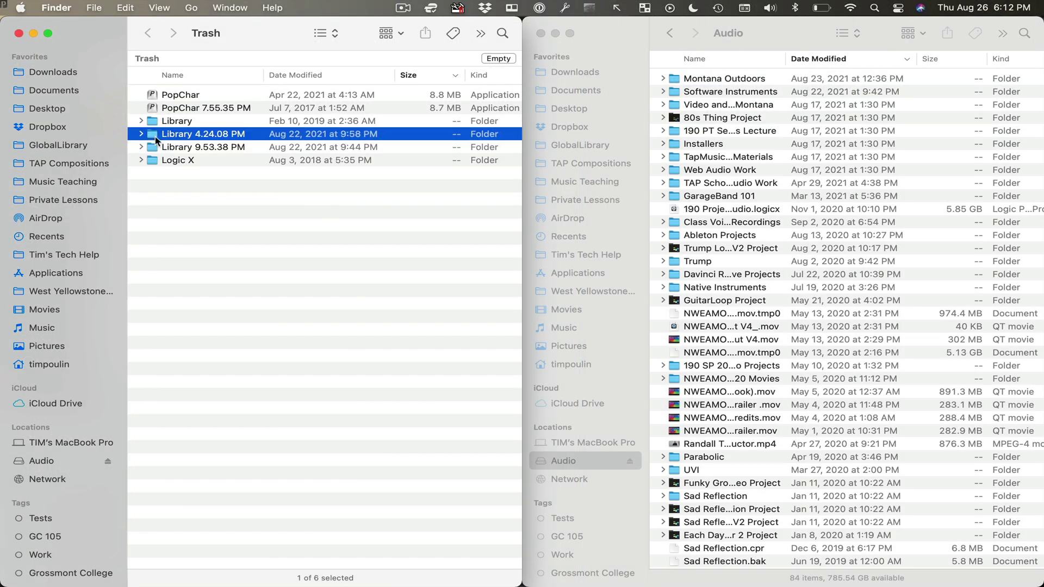
click(154, 124)
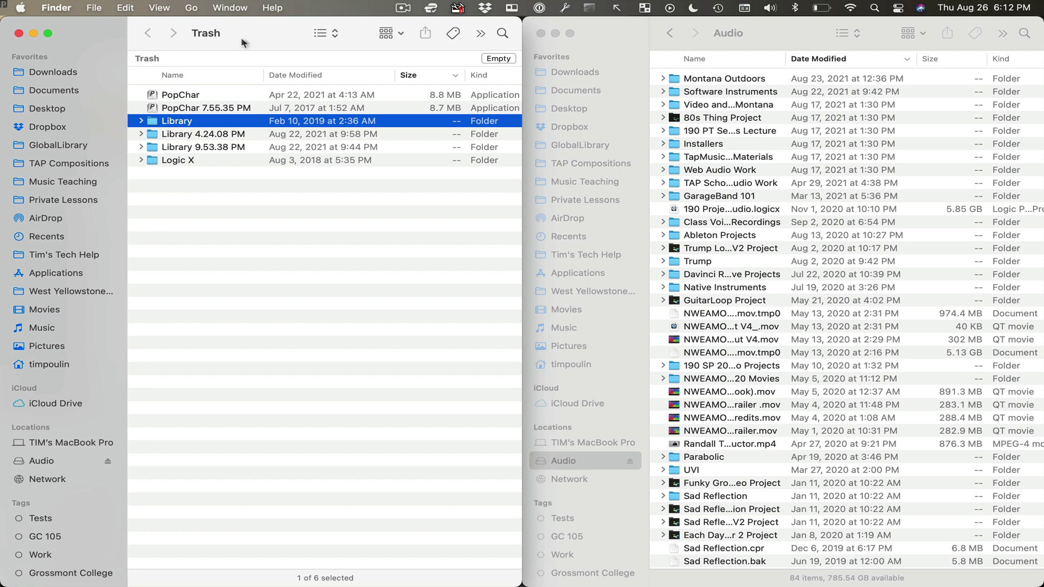
click(778, 41)
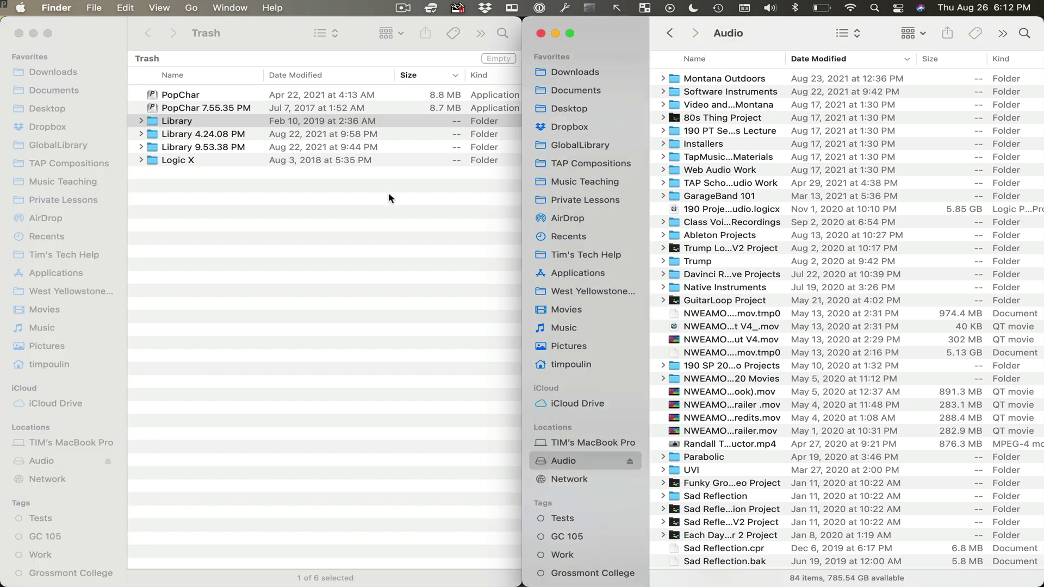
Relocate the Sound Library onto the Audio drive again and acknowledge the success alert
key(super+Tab)
key(super+Tab)
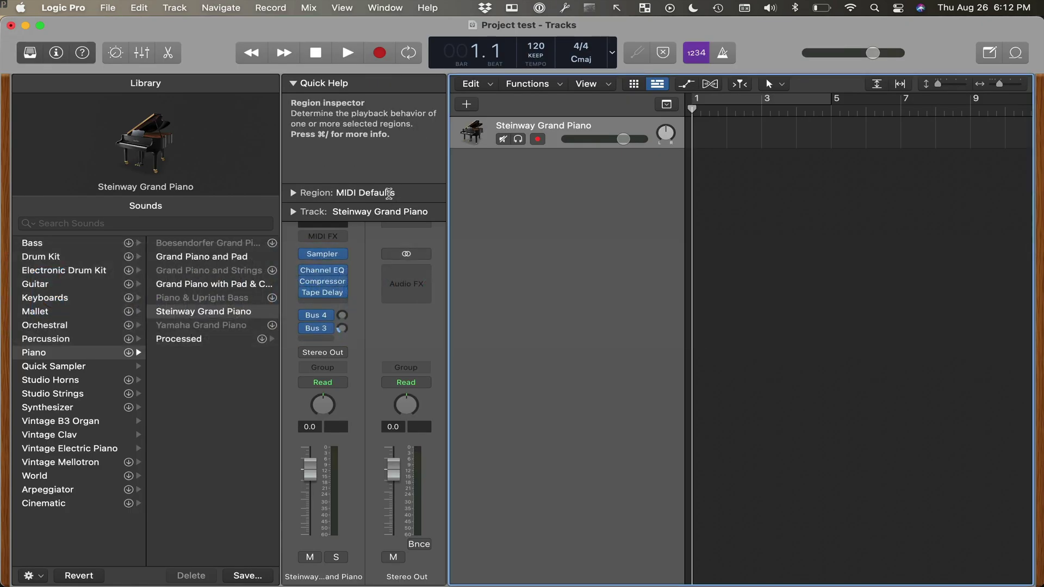
click(107, 8)
mouse_move(63, 7)
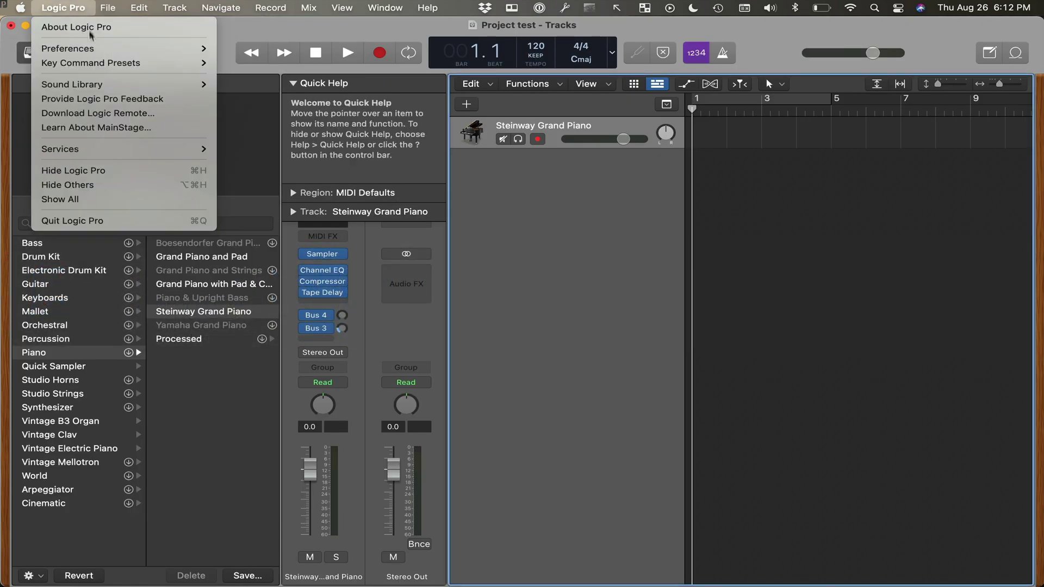
mouse_move(117, 85)
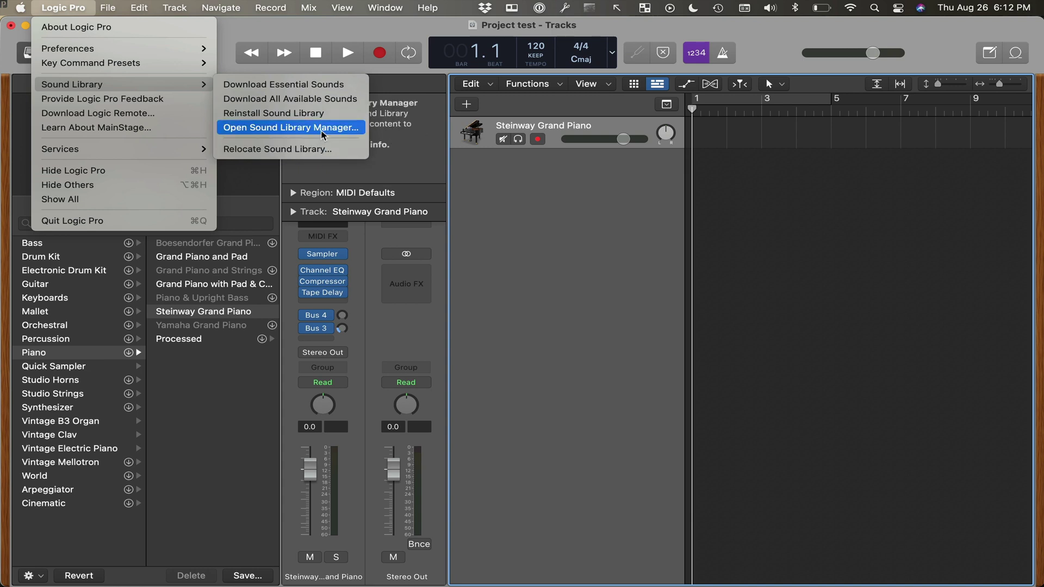
click(319, 148)
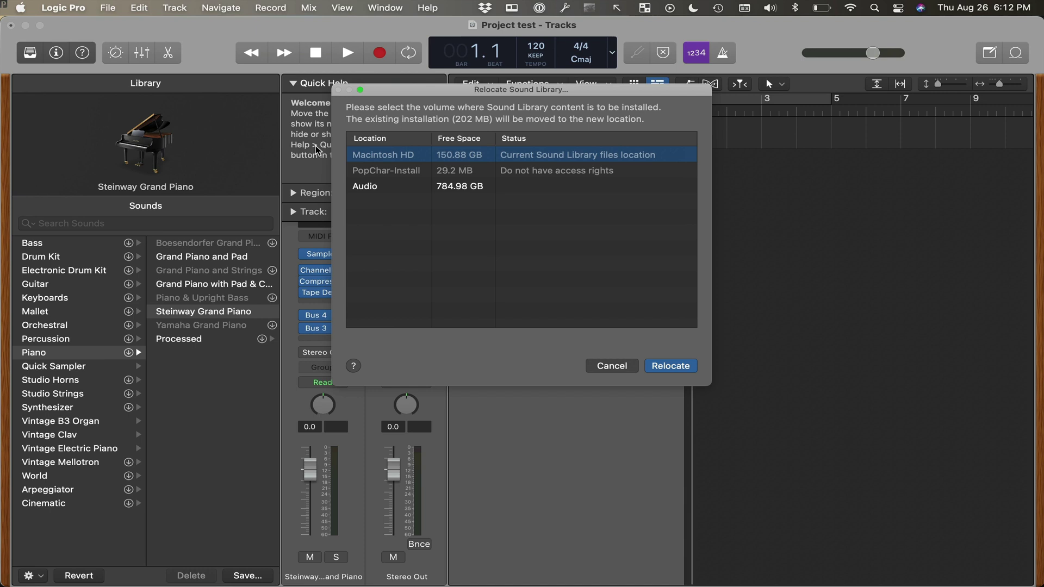
click(450, 186)
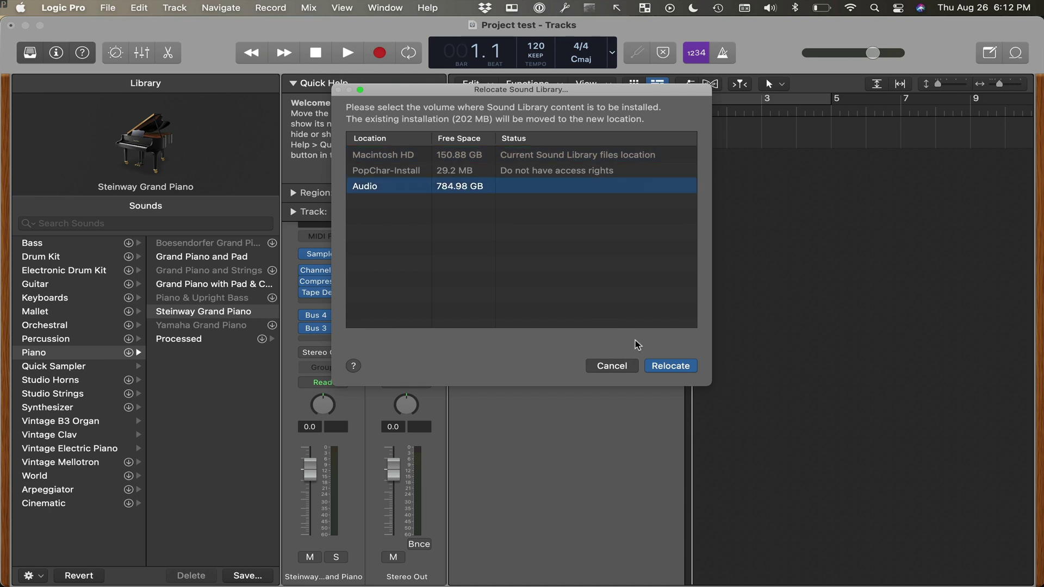
click(668, 366)
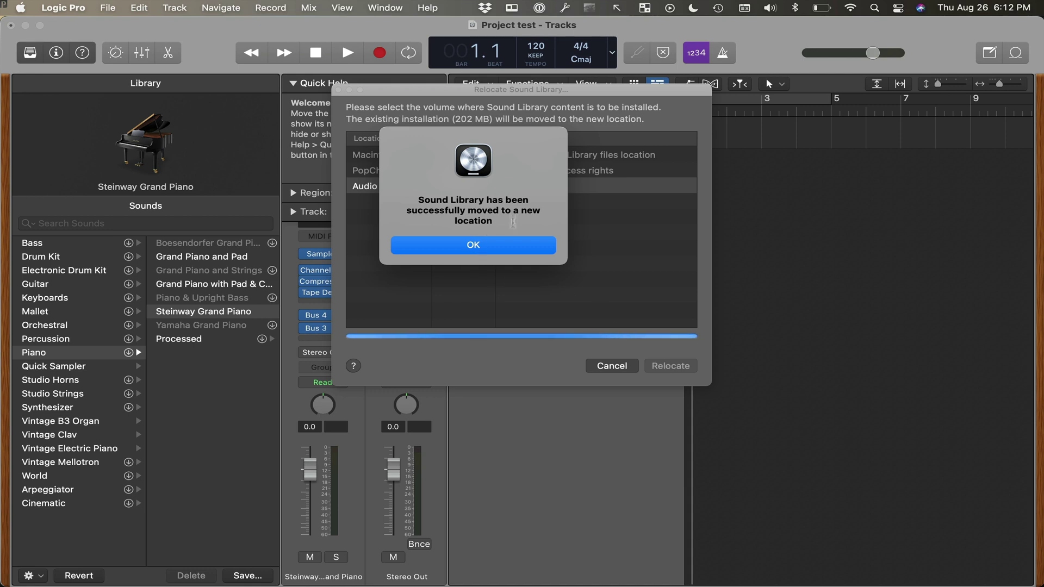
click(513, 251)
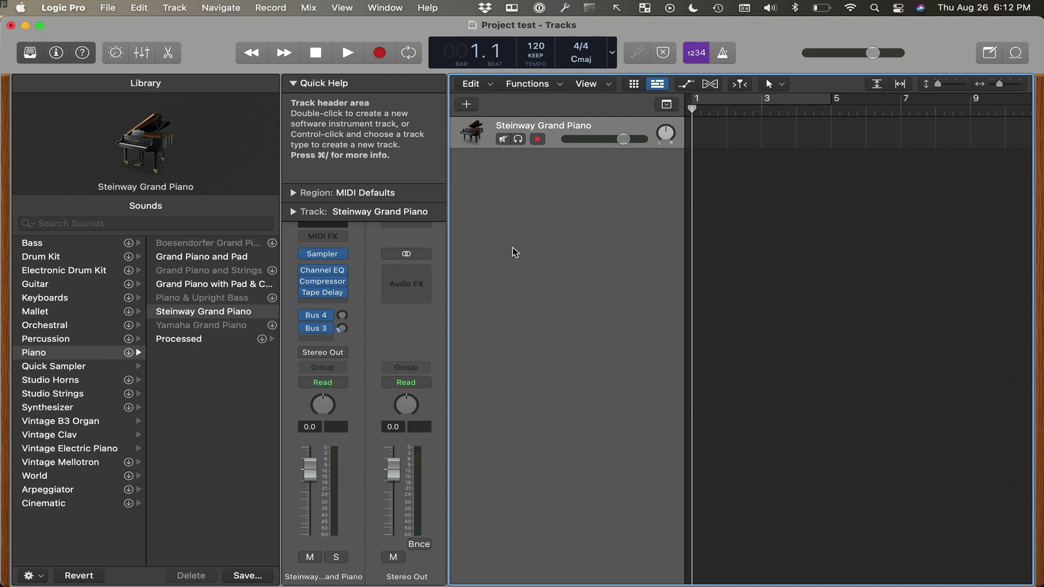
Browse the Audio drive's Library > Application Support > Logic subfolders, then collapse Library
key(super+Tab)
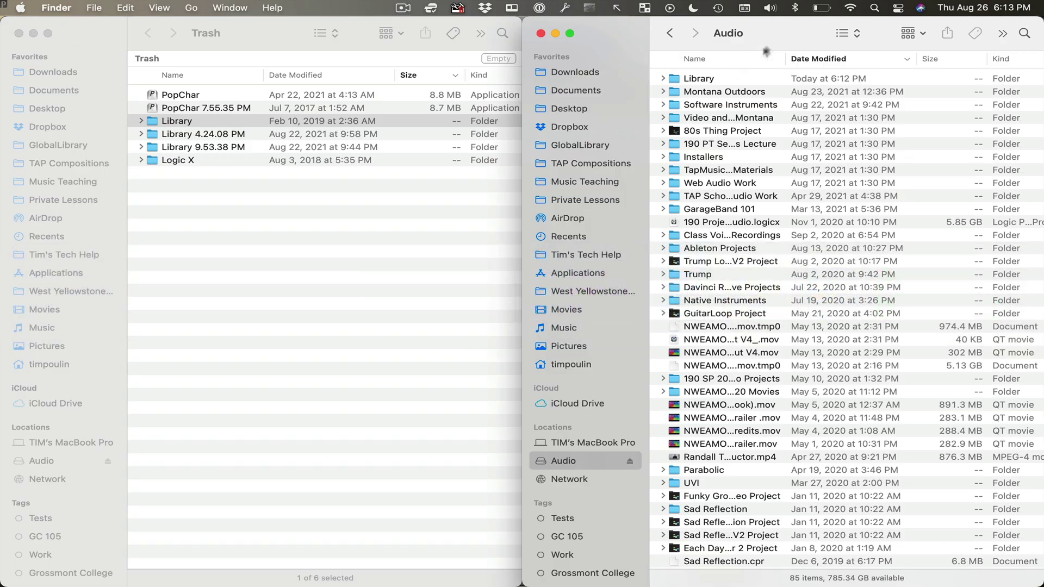
click(706, 79)
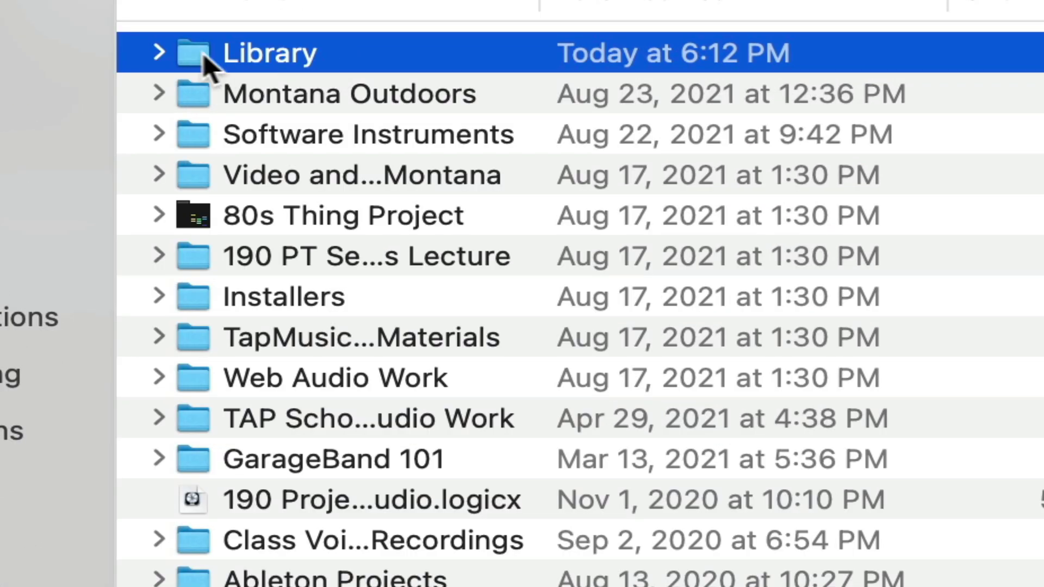
click(663, 78)
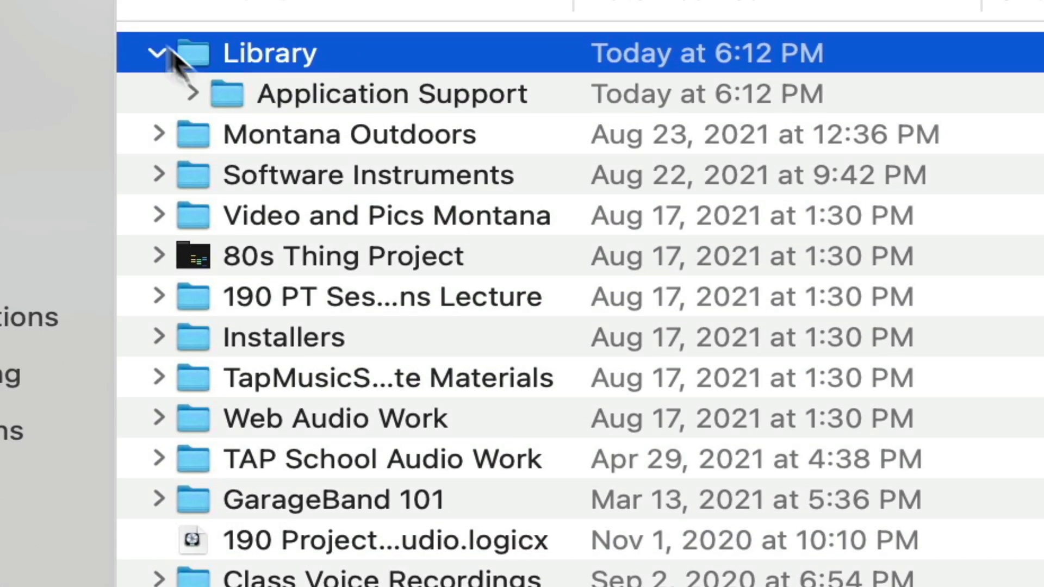
click(193, 92)
click(241, 136)
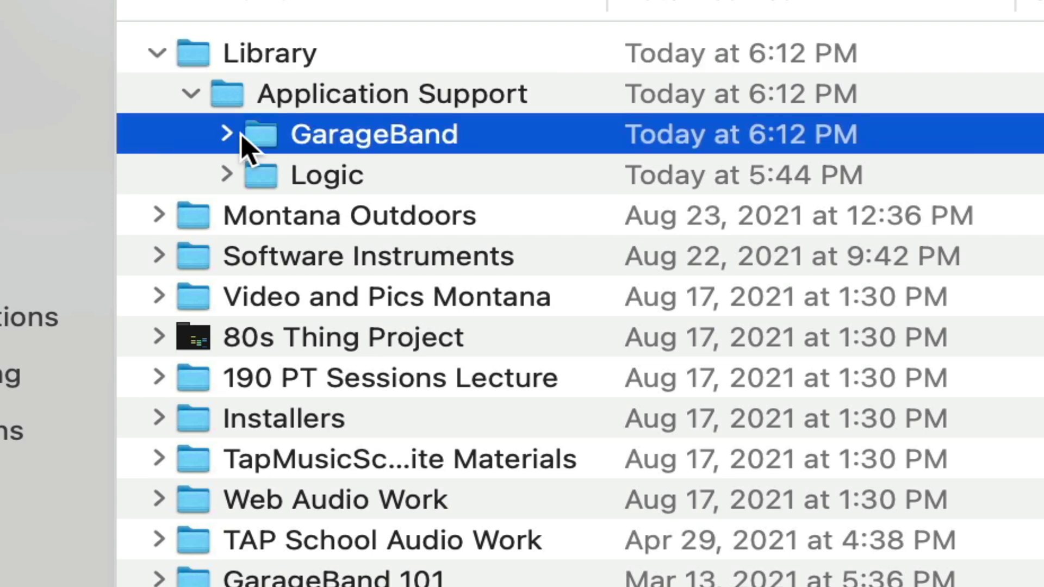
click(239, 134)
click(238, 173)
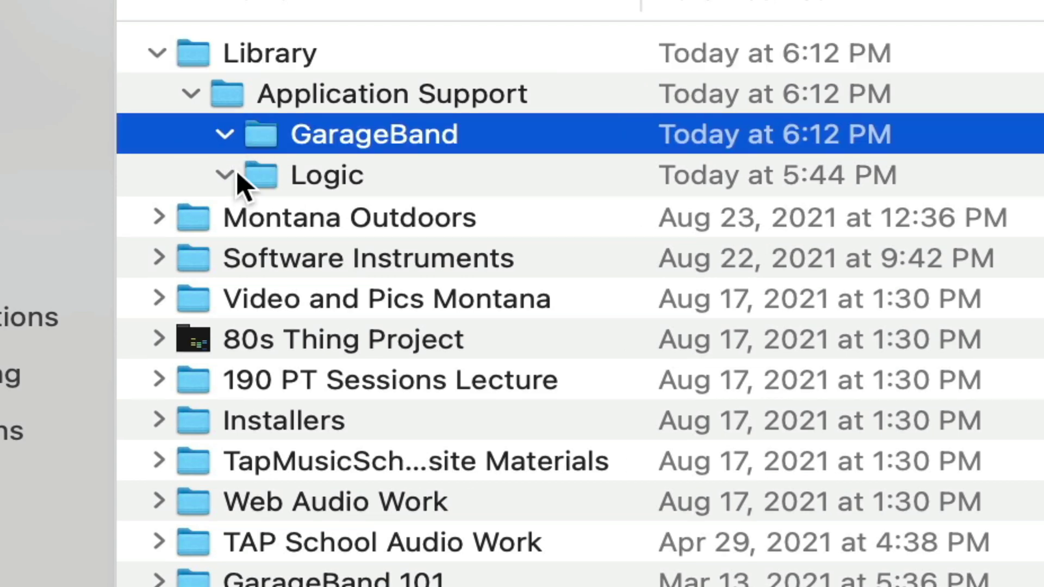
click(386, 231)
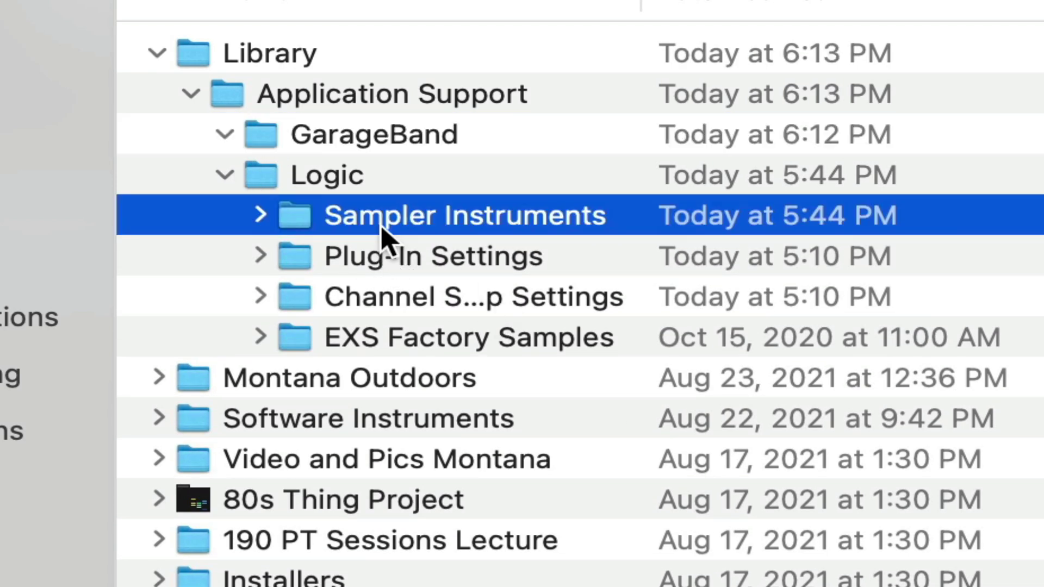
key(Down)
key(Down)
key(Down)
key(Up)
key(Up)
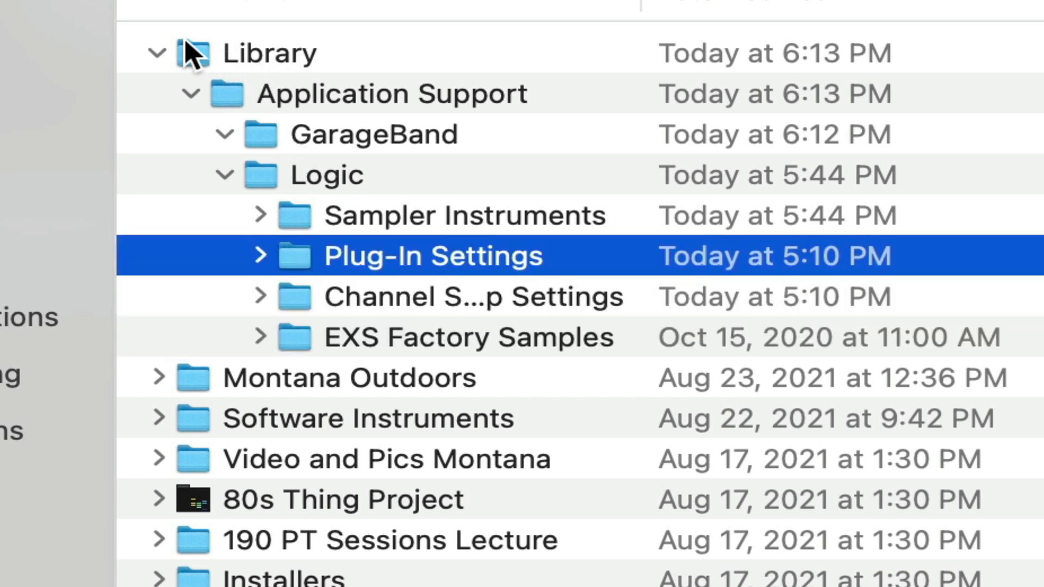
click(190, 53)
key(Left)
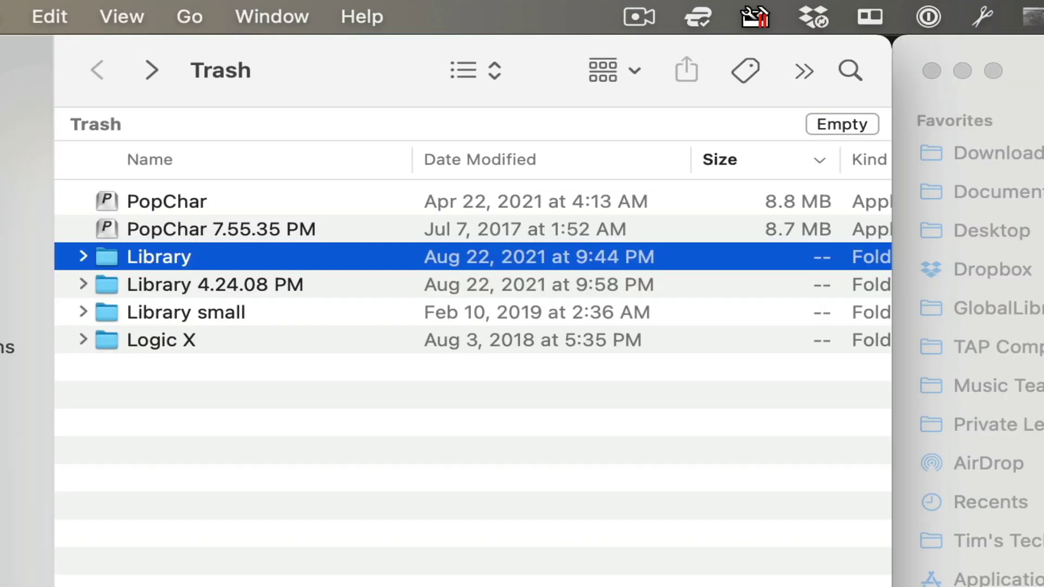
Quit Logic Pro from its application menu
key(super+Tab)
key(super+Tab)
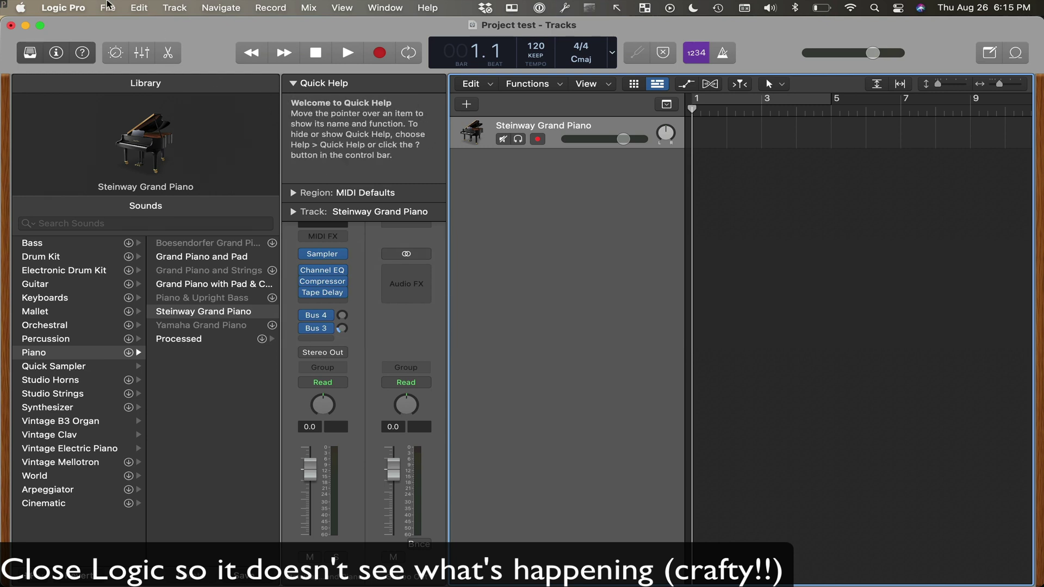
click(70, 8)
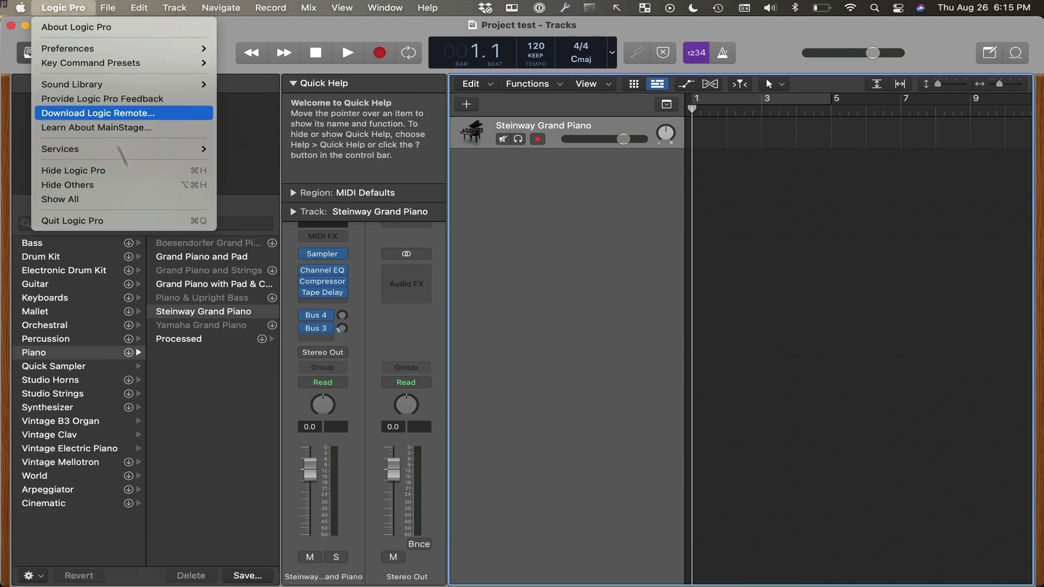
click(134, 220)
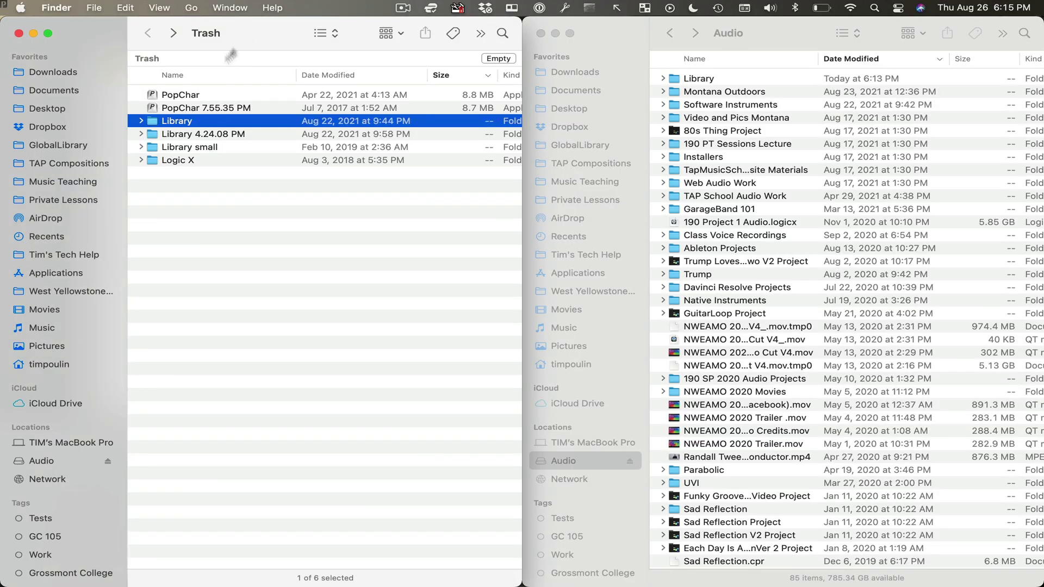
Open the trashed Library beside the Audio drive's Library and select all trashed contents
double_click(159, 121)
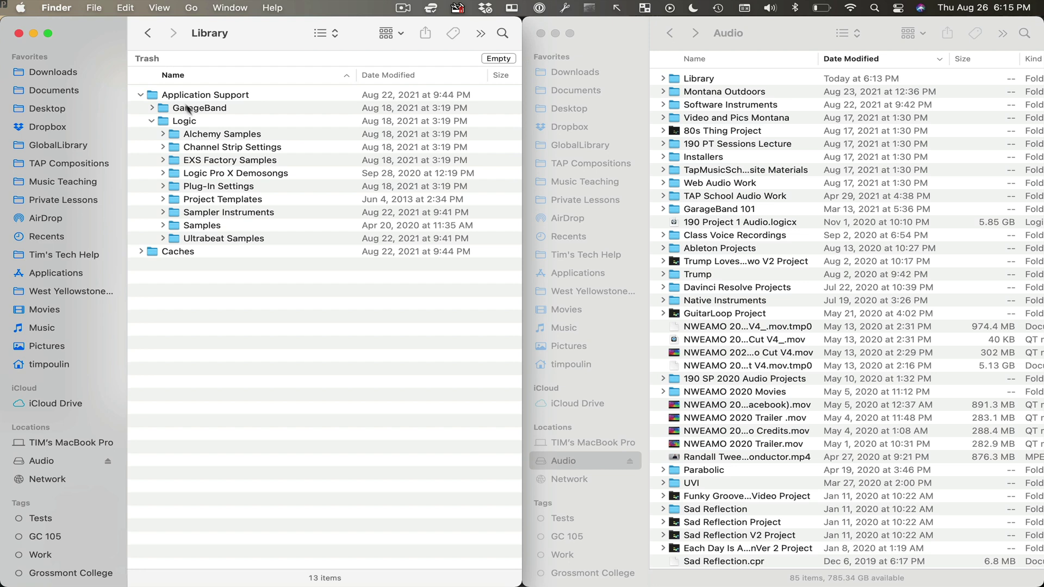
click(769, 41)
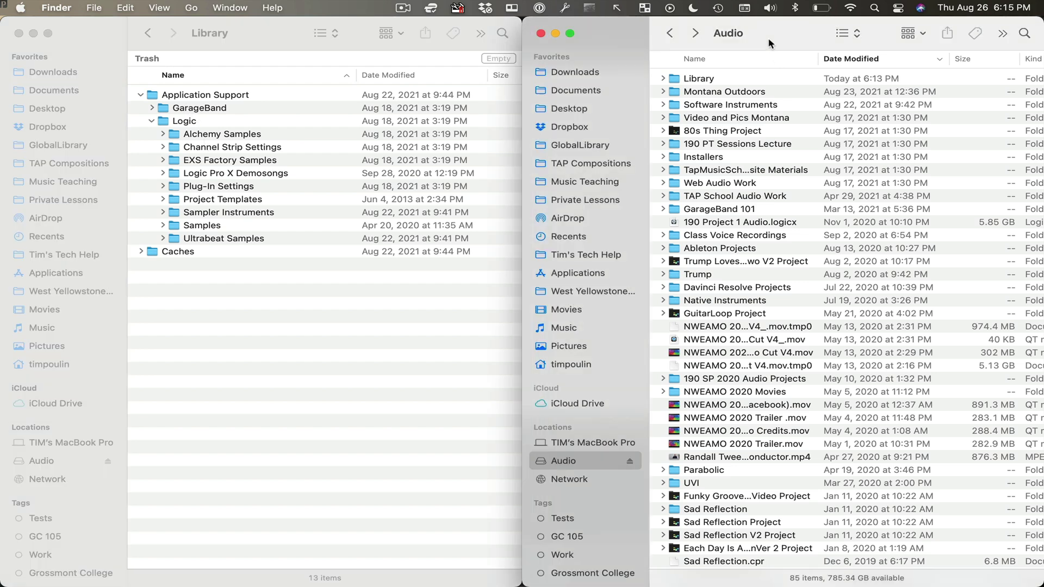
double_click(698, 79)
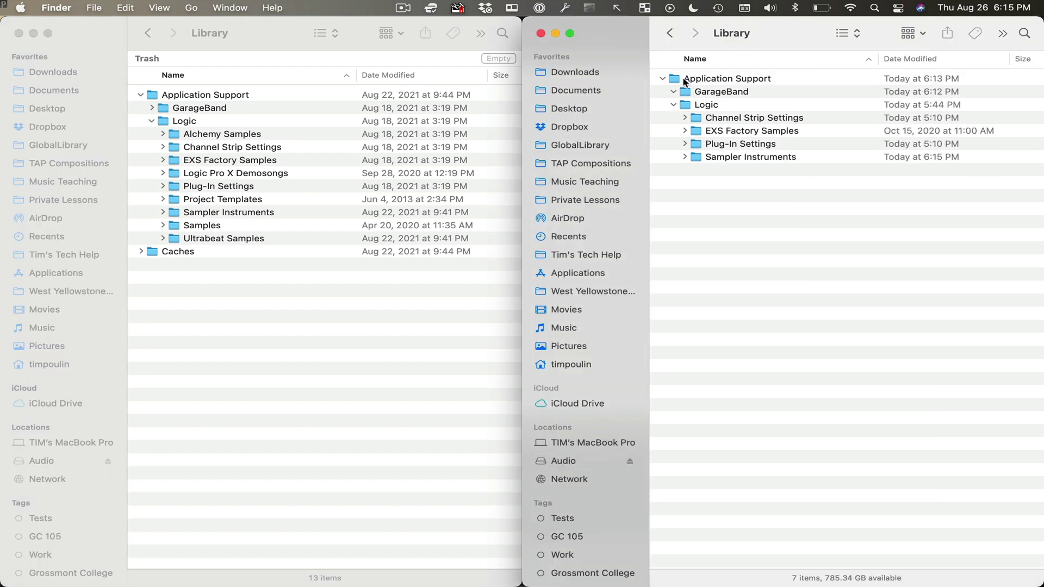
click(738, 91)
key(Down)
key(Down)
key(Down)
key(Down)
key(Down)
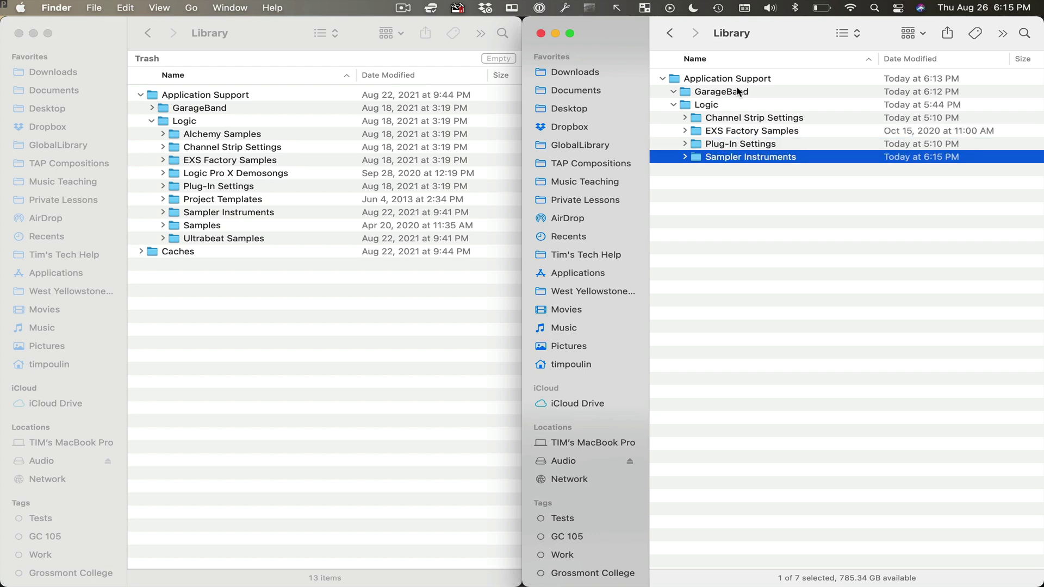
key(Up)
key(Up)
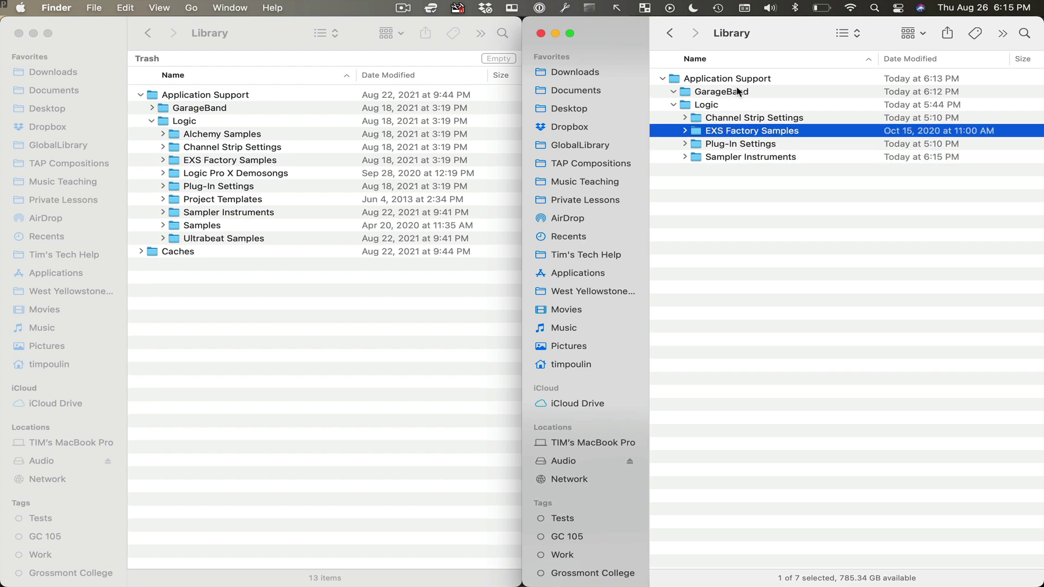
click(299, 377)
key(super+a)
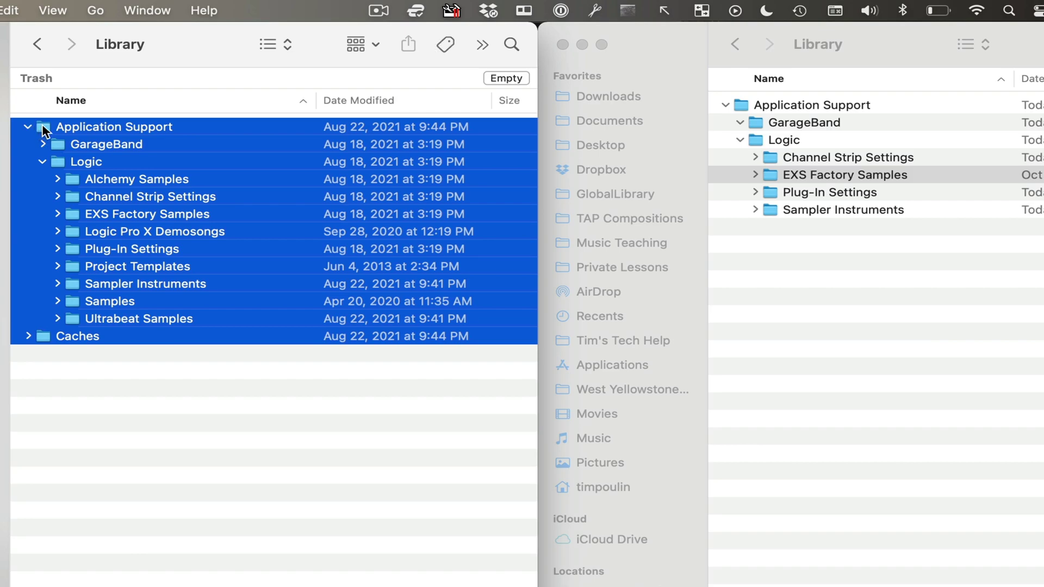
Move Application Support and Caches into the Audio Library, replacing it, and show Application Support's info
drag(46, 130, 777, 276)
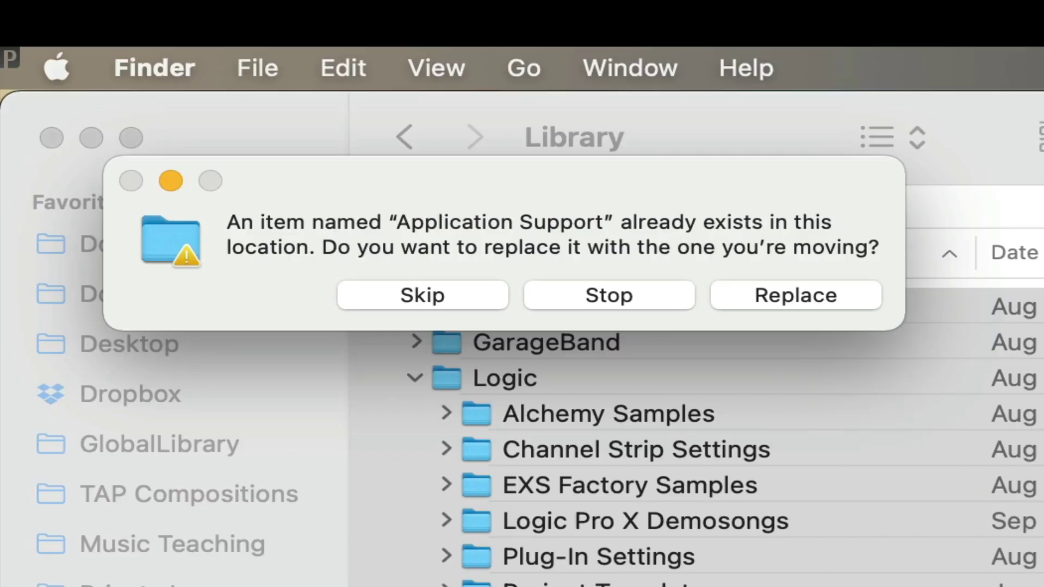
click(787, 303)
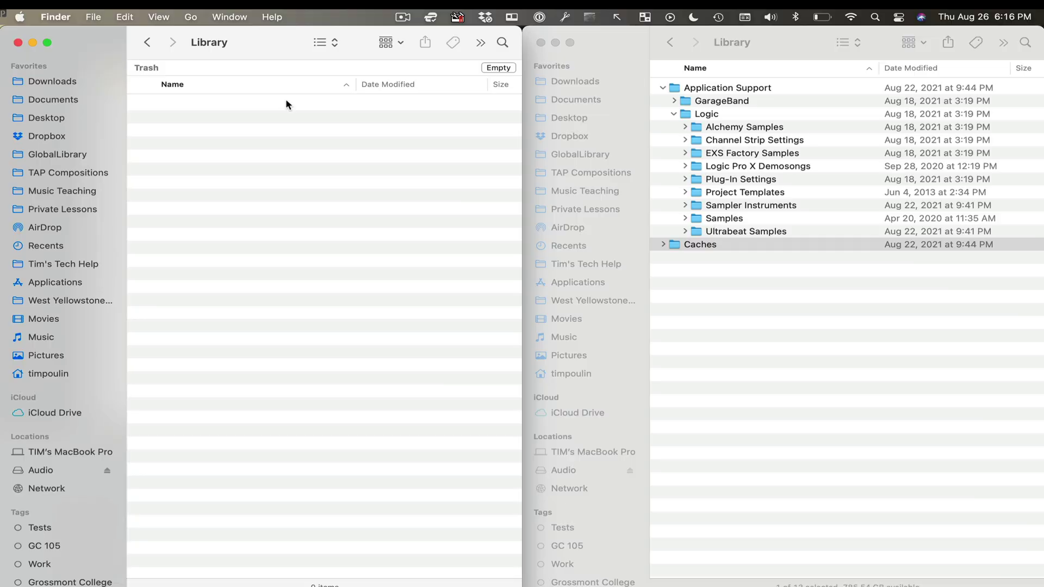
click(811, 101)
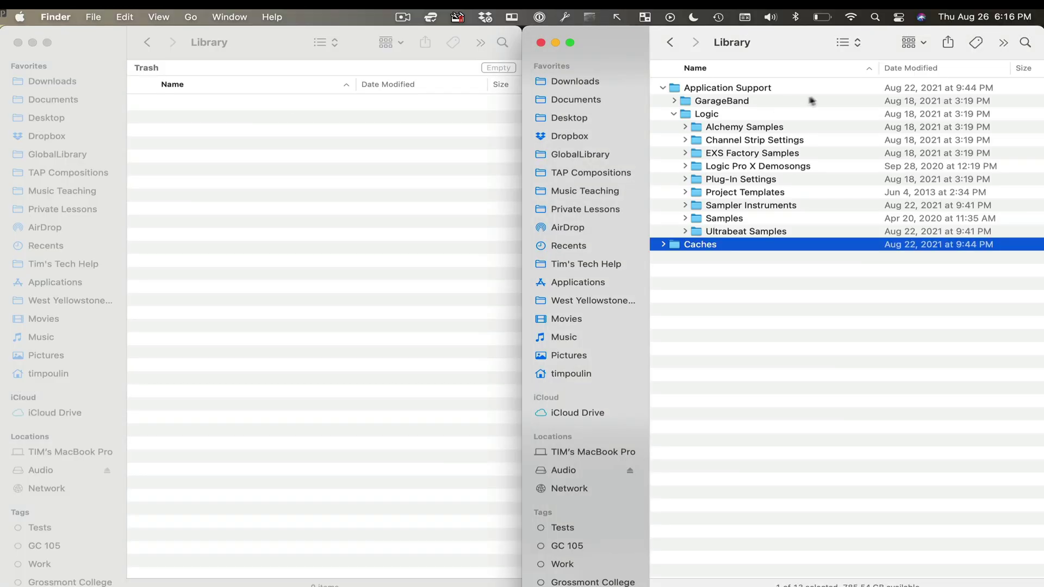
click(678, 88)
key(super+i)
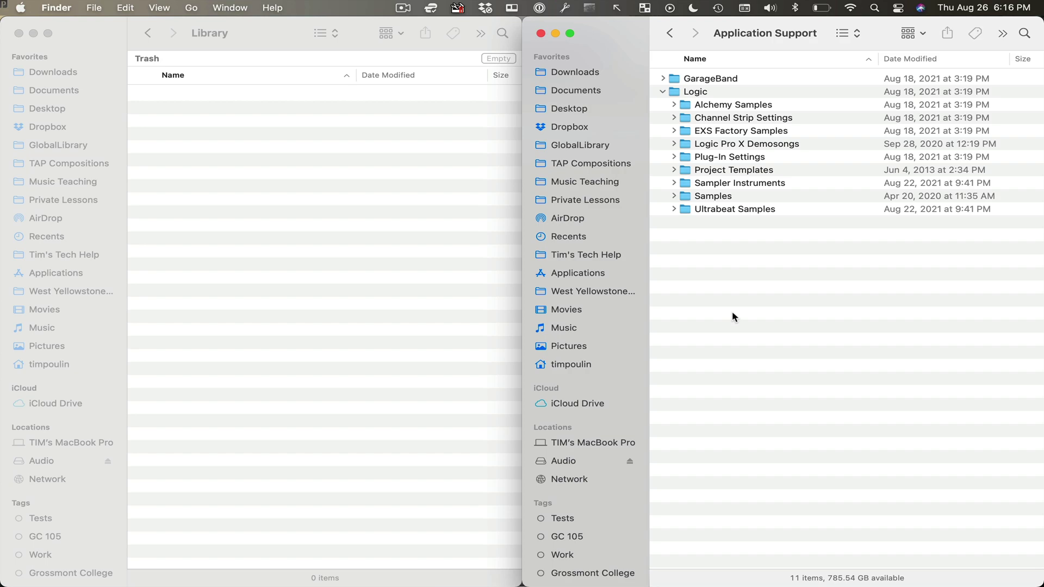
Browse Guitar, Keyboards, Mallet and World › Stringed sounds, then start downloading Guzheng
key(super+Tab)
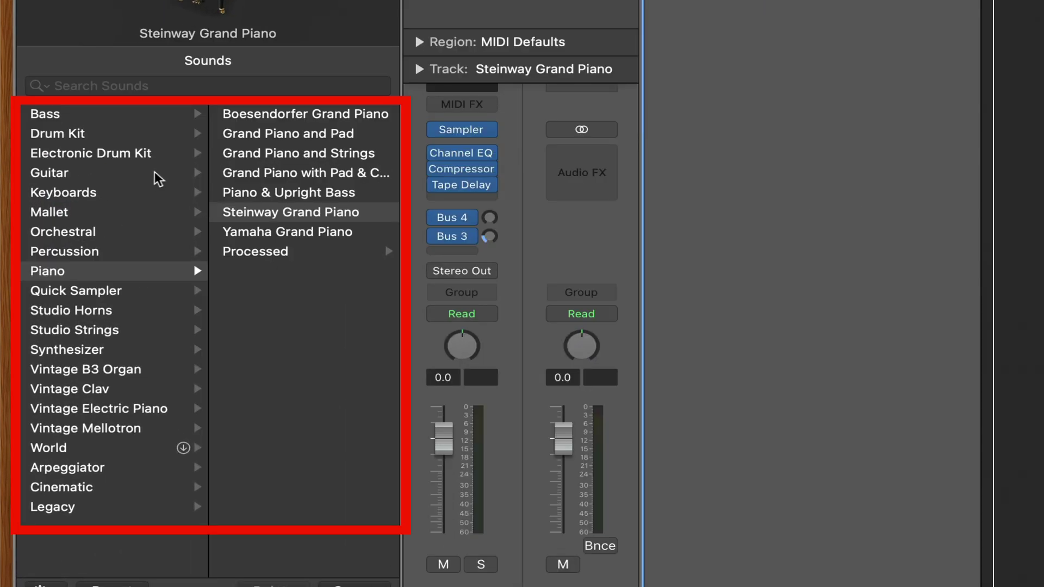
click(143, 178)
click(130, 201)
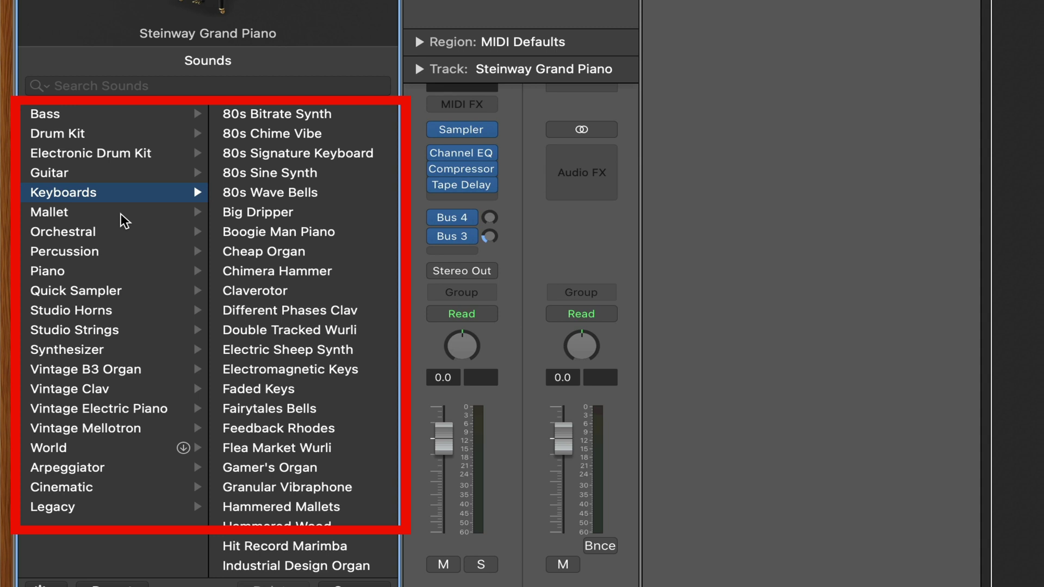
click(124, 220)
click(102, 449)
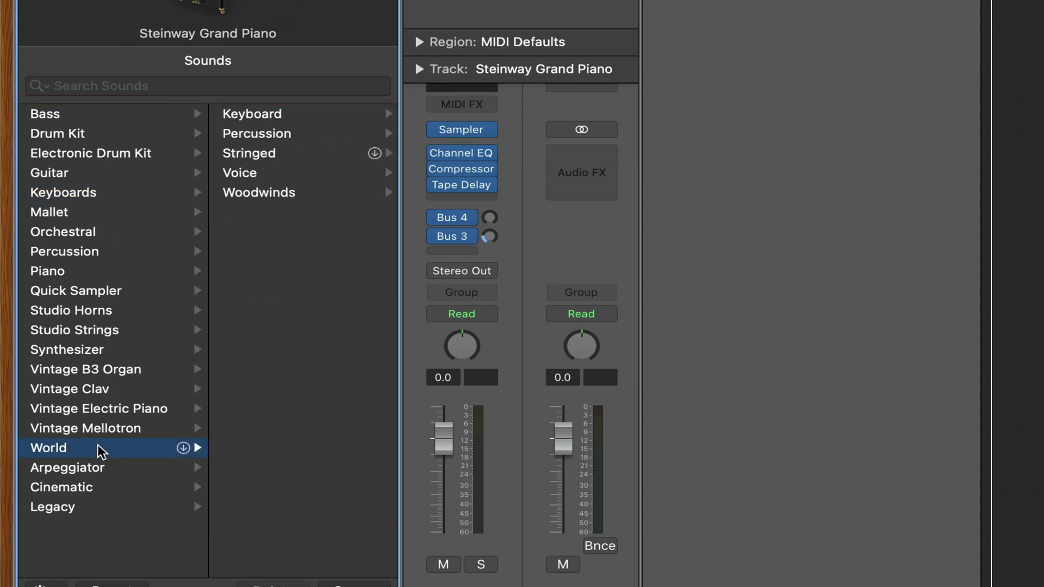
click(269, 158)
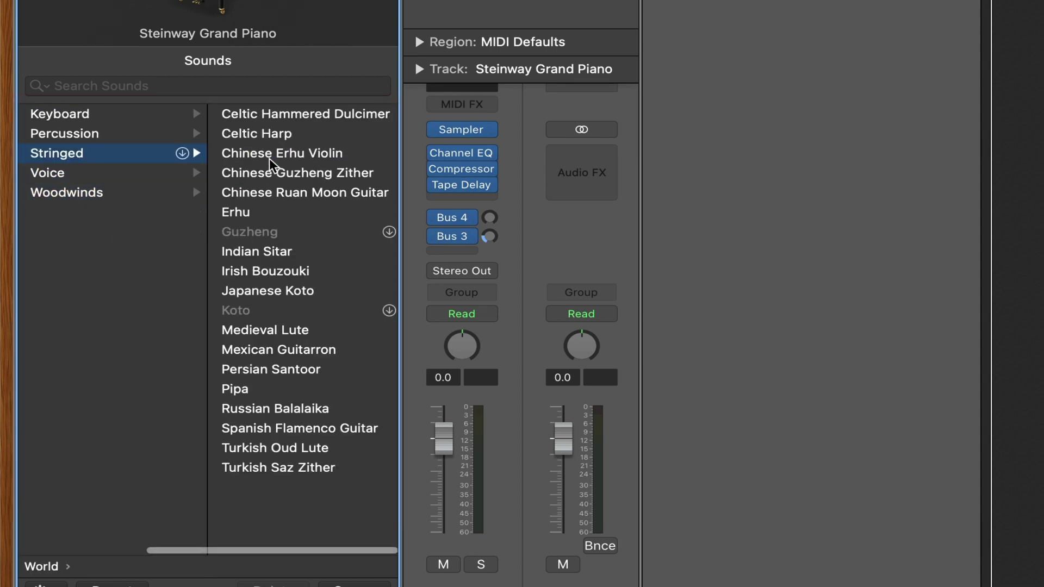
click(387, 232)
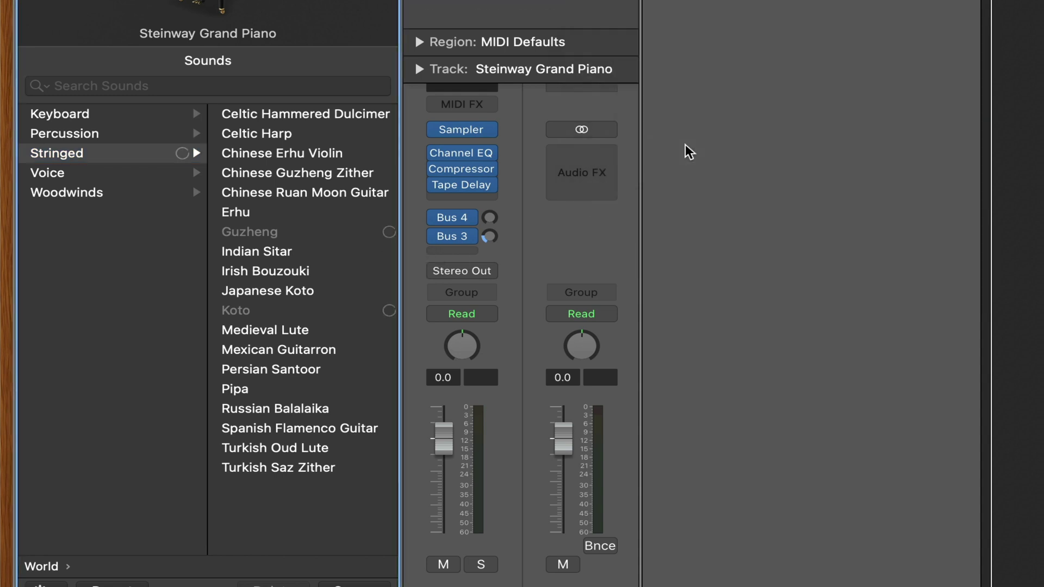